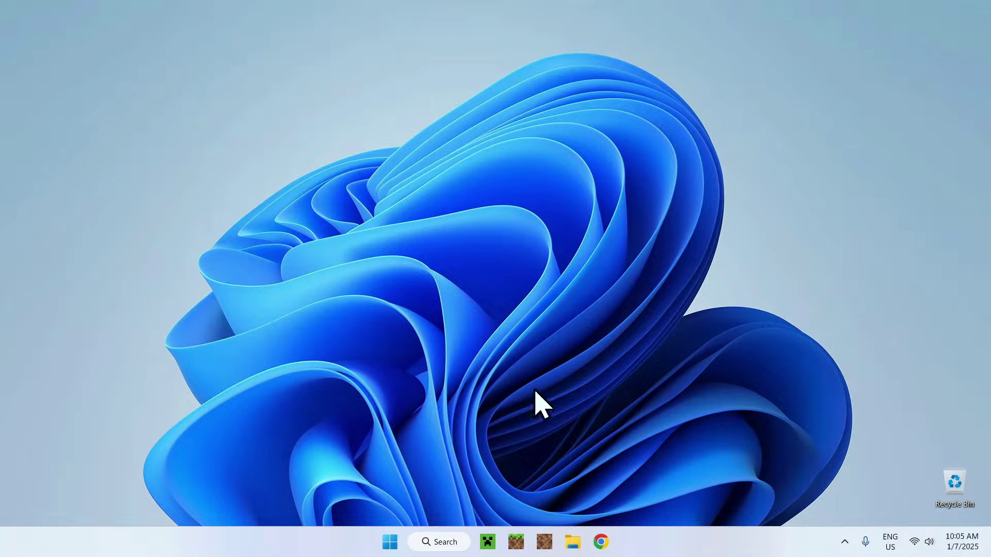
Launch Google Chrome from the taskbar so a new tab with Google search opens.
{"action": "left_click", "coordinate": [609, 542]}
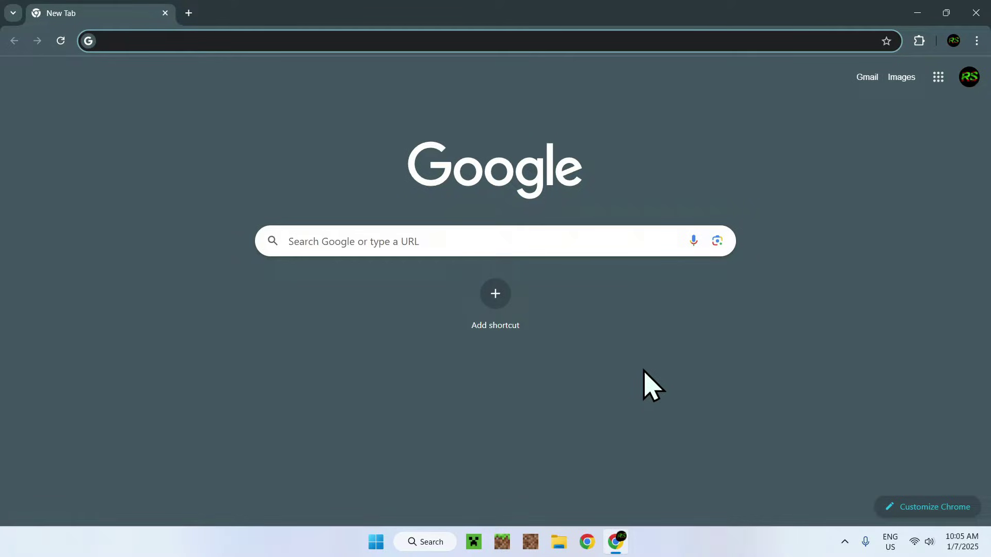
Search Google for 'Modrinth'.
{"action": "left_click", "coordinate": [603, 239]}
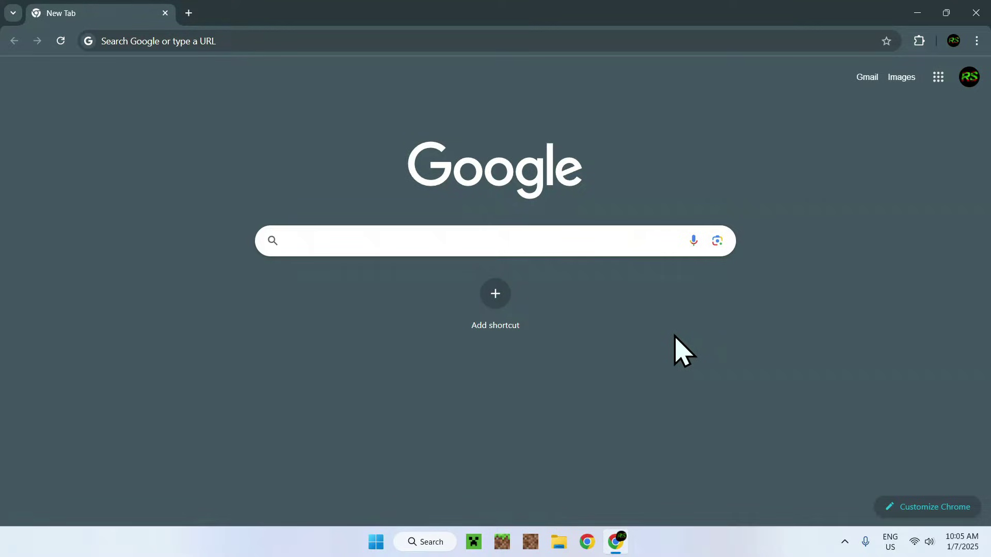
{"action": "type", "text": "Modrinth"}
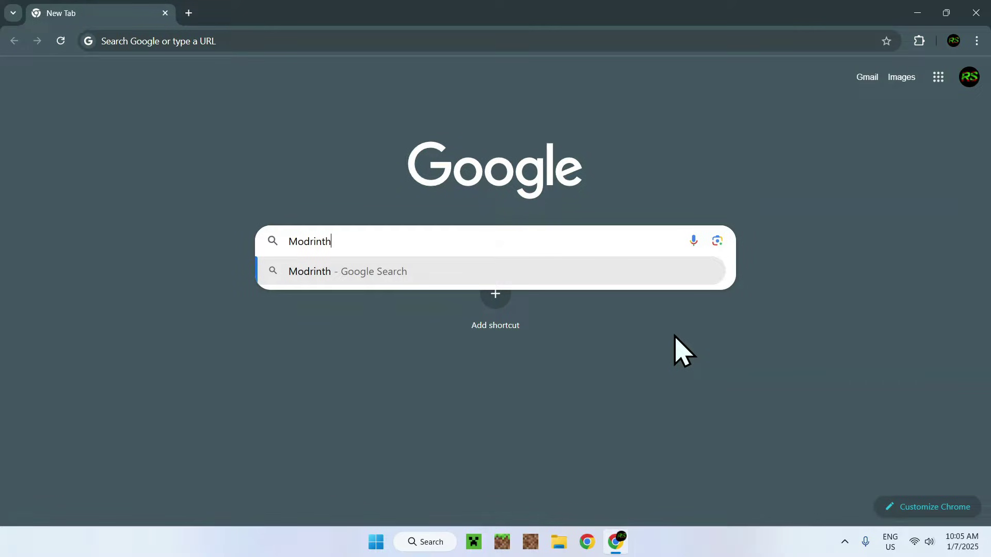
{"action": "key", "text": "Return"}
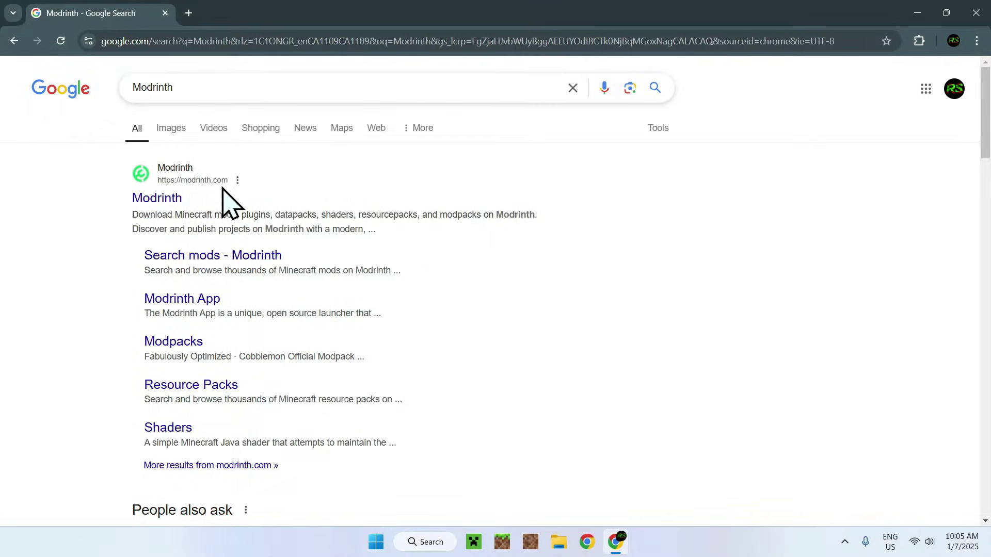
Go to modrinth.com and browse its Resource Packs catalogue toward Faithful 64x.
{"action": "left_click", "coordinate": [157, 200]}
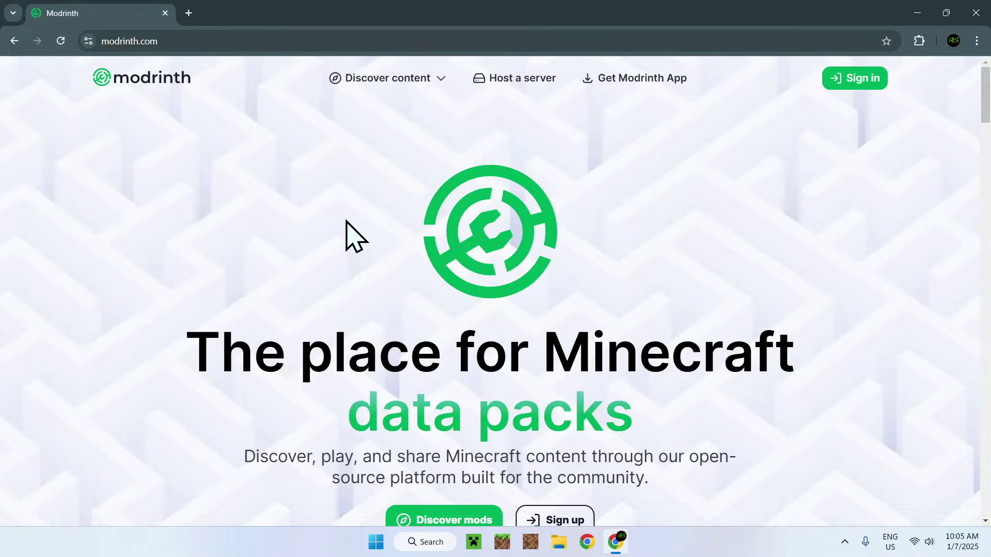
{"action": "left_click", "coordinate": [393, 82]}
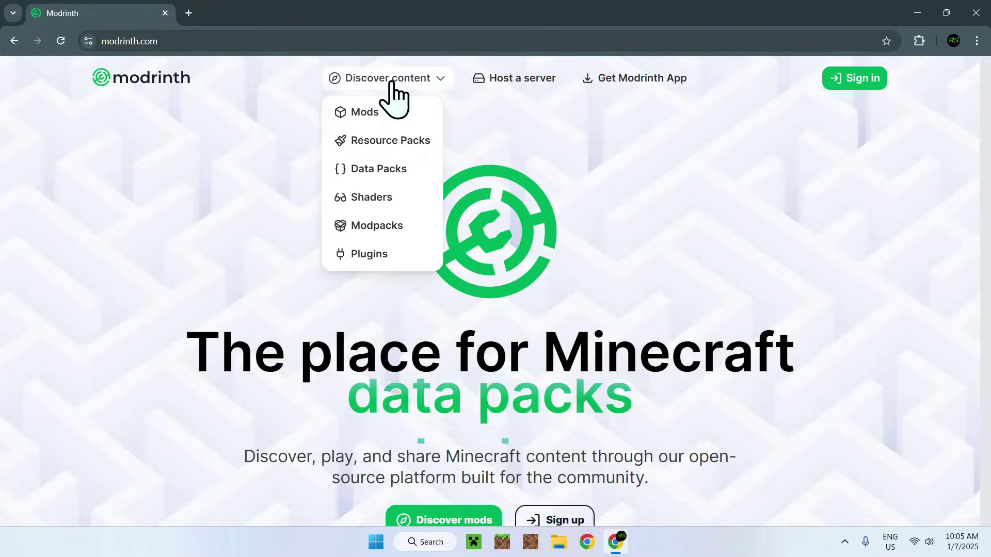
{"action": "left_click", "coordinate": [391, 146]}
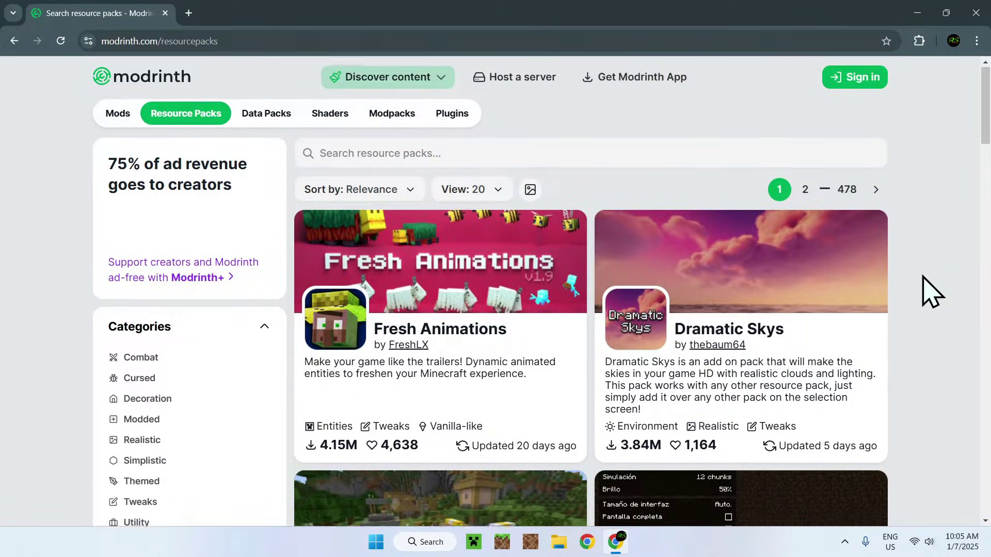
{"action": "scroll", "coordinate": [931, 291], "scroll_direction": "down", "scroll_amount": 1}
{"action": "scroll", "coordinate": [931, 290], "scroll_direction": "down", "scroll_amount": 1}
{"action": "scroll", "coordinate": [932, 291], "scroll_direction": "down", "scroll_amount": 2}
{"action": "scroll", "coordinate": [932, 290], "scroll_direction": "down", "scroll_amount": 1}
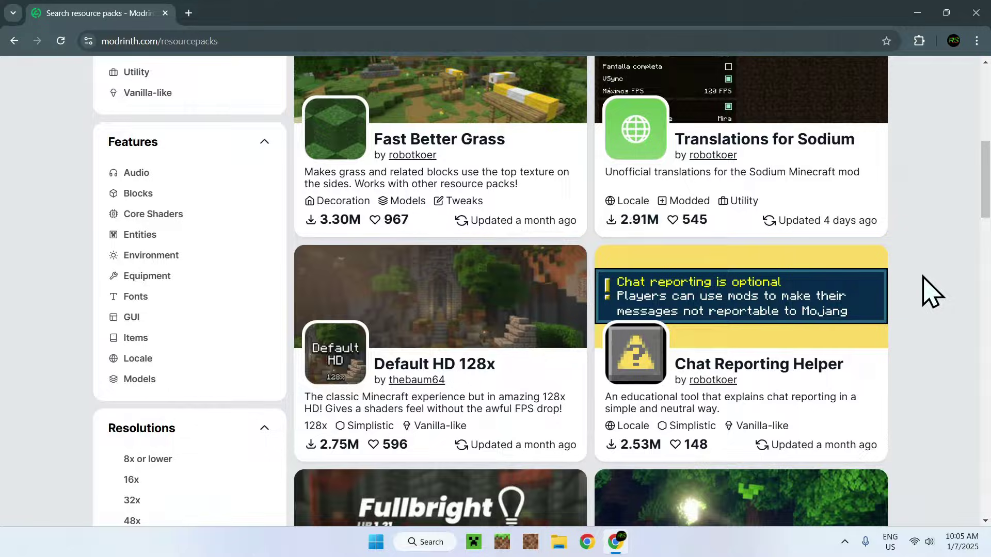
{"action": "scroll", "coordinate": [931, 291], "scroll_direction": "down", "scroll_amount": 2}
{"action": "scroll", "coordinate": [931, 290], "scroll_direction": "down", "scroll_amount": 2}
{"action": "scroll", "coordinate": [932, 290], "scroll_direction": "down", "scroll_amount": 2}
{"action": "scroll", "coordinate": [931, 291], "scroll_direction": "down", "scroll_amount": 1}
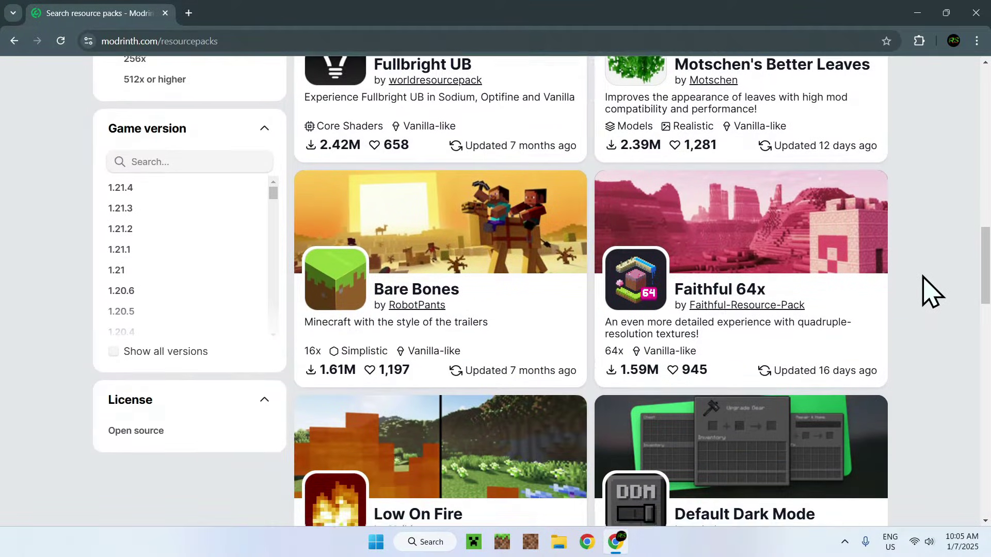
{"action": "scroll", "coordinate": [931, 290], "scroll_direction": "down", "scroll_amount": 3}
{"action": "scroll", "coordinate": [931, 290], "scroll_direction": "down", "scroll_amount": 3}
{"action": "scroll", "coordinate": [931, 290], "scroll_direction": "down", "scroll_amount": 2}
{"action": "scroll", "coordinate": [931, 290], "scroll_direction": "down", "scroll_amount": 3}
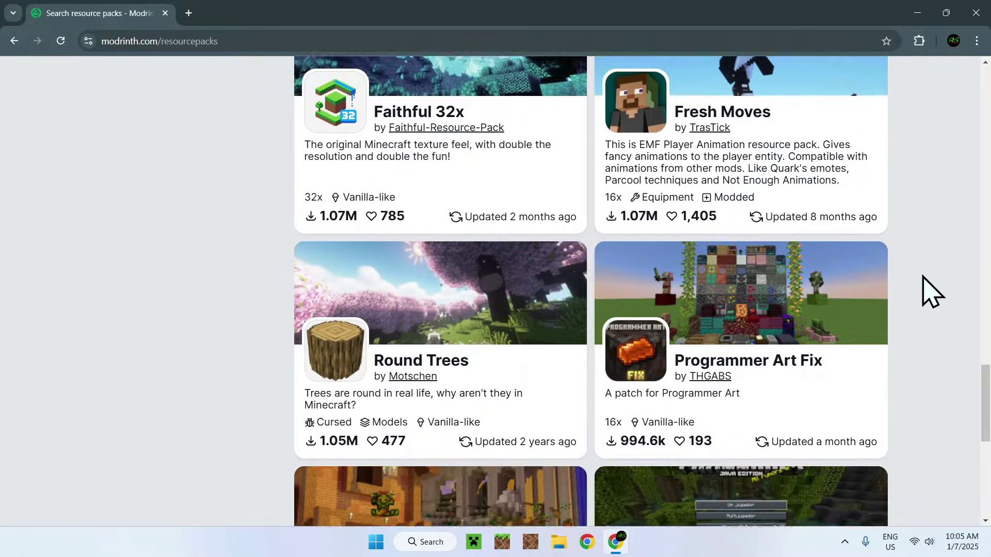
{"action": "scroll", "coordinate": [931, 291], "scroll_direction": "down", "scroll_amount": 2}
{"action": "scroll", "coordinate": [931, 291], "scroll_direction": "down", "scroll_amount": 1}
{"action": "scroll", "coordinate": [931, 291], "scroll_direction": "up", "scroll_amount": 1}
{"action": "scroll", "coordinate": [932, 290], "scroll_direction": "up", "scroll_amount": 4}
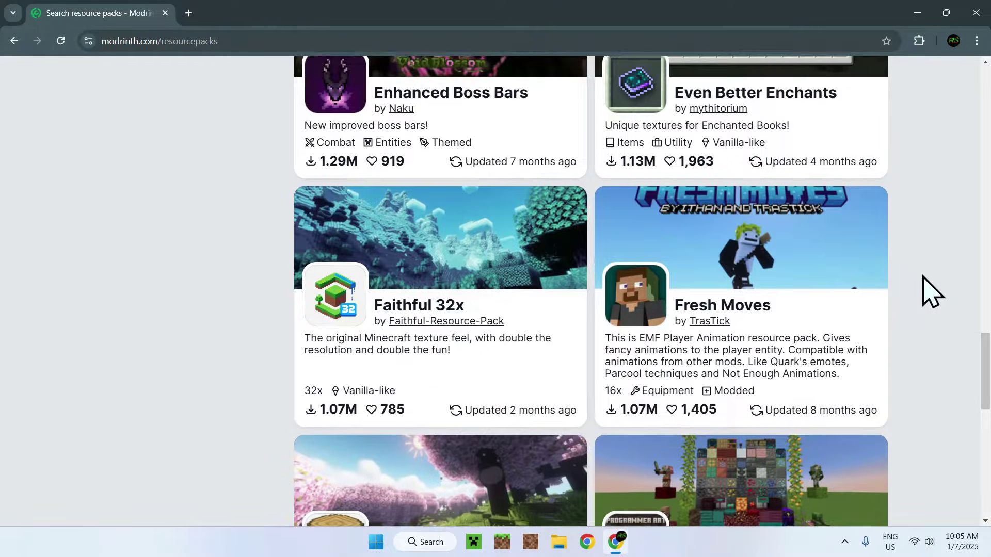
{"action": "scroll", "coordinate": [932, 290], "scroll_direction": "up", "scroll_amount": 3}
{"action": "scroll", "coordinate": [931, 290], "scroll_direction": "up", "scroll_amount": 2}
{"action": "scroll", "coordinate": [931, 290], "scroll_direction": "up", "scroll_amount": 2}
{"action": "scroll", "coordinate": [932, 290], "scroll_direction": "up", "scroll_amount": 3}
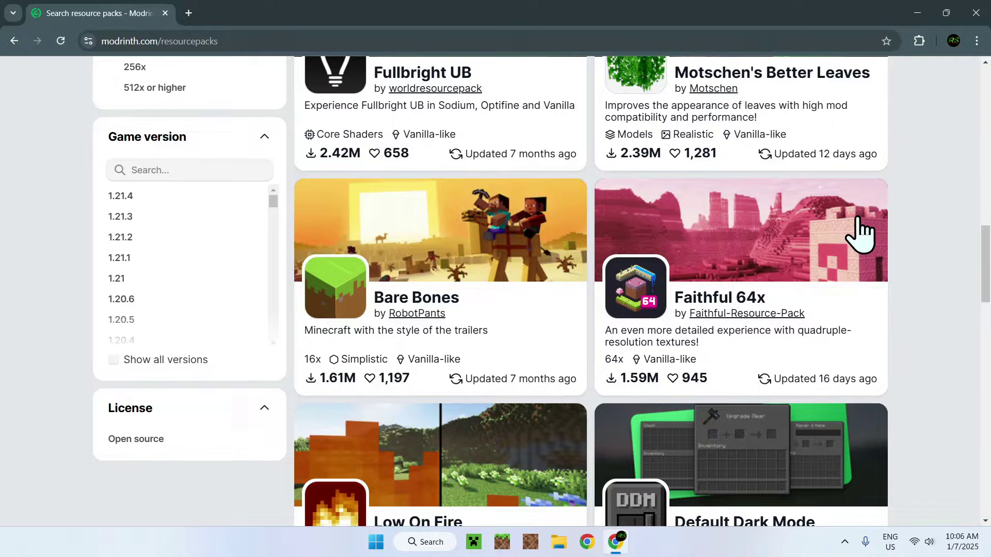
Download the Faithful 64x R8 release for 1.21.4 from its Versions list, then close Chrome.
{"action": "left_click", "coordinate": [716, 310]}
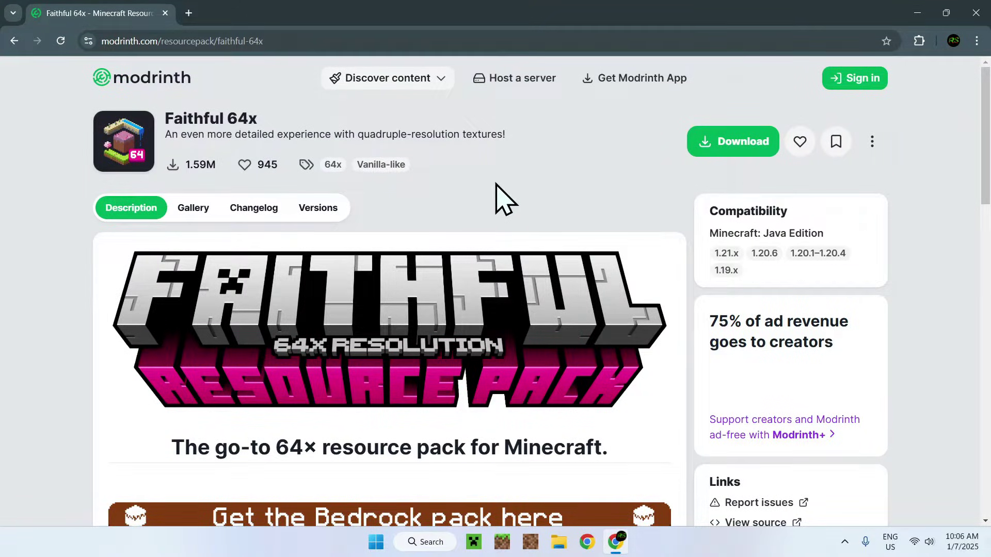
{"action": "left_click", "coordinate": [316, 210]}
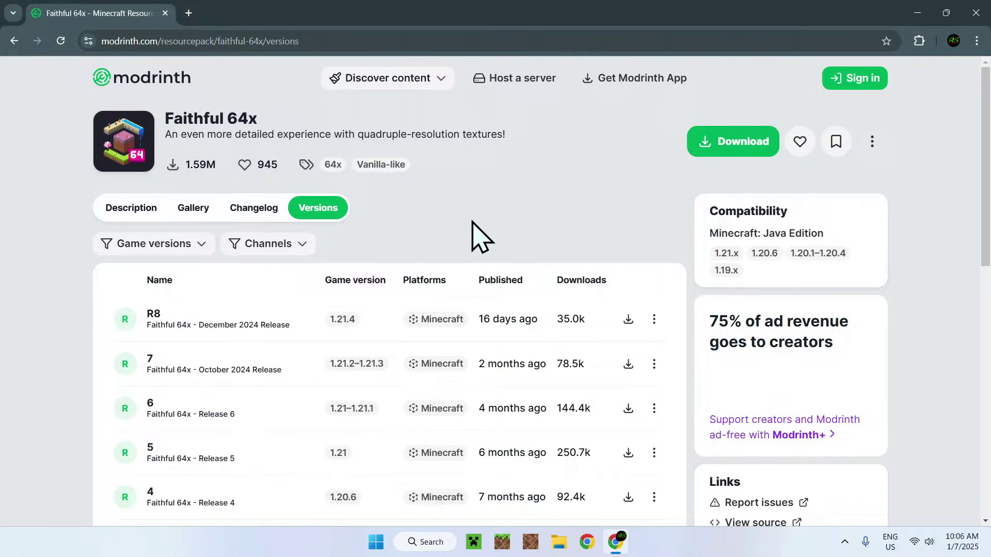
{"action": "left_click", "coordinate": [628, 319]}
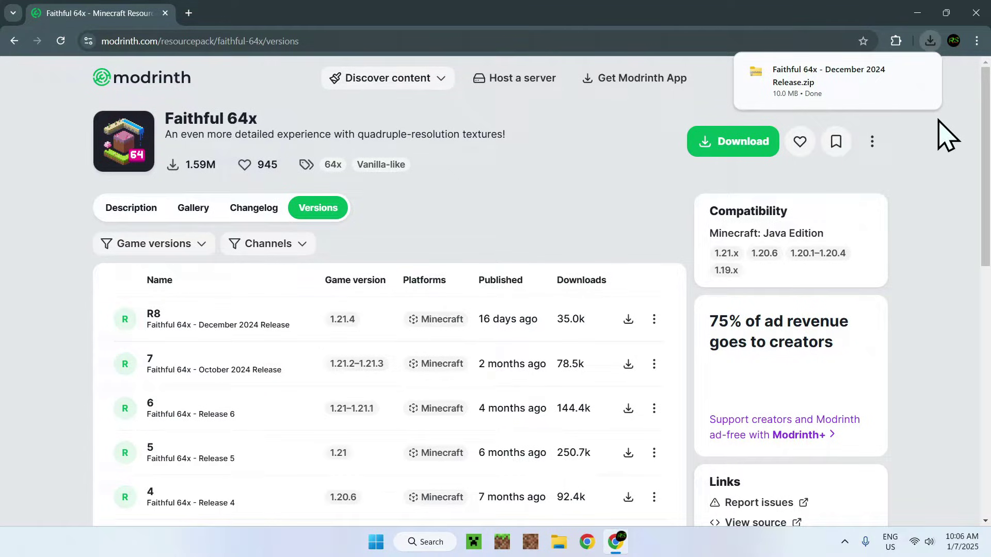
{"action": "left_click", "coordinate": [976, 13]}
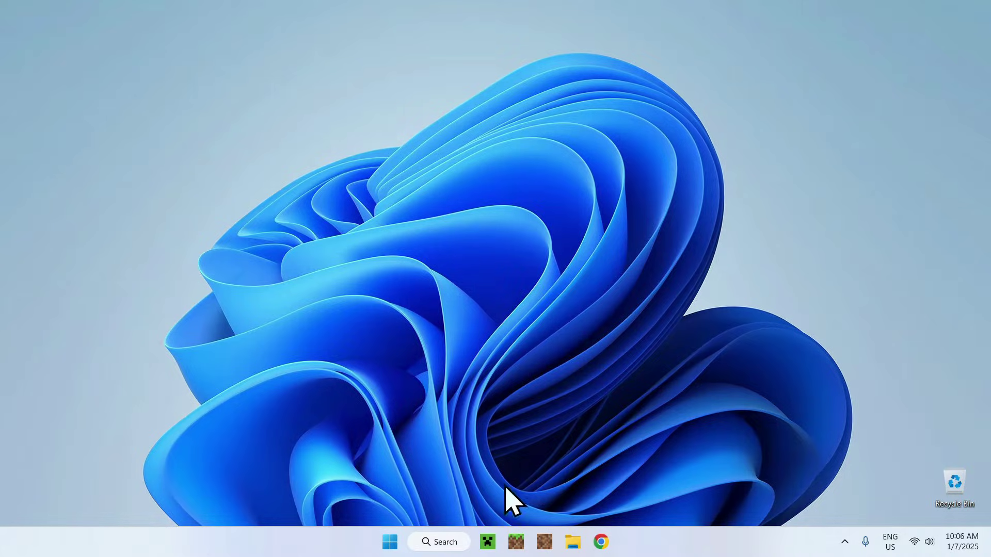
Open Minecraft Launcher and view the Latest release and Latest snapshot installations.
{"action": "left_click", "coordinate": [485, 542]}
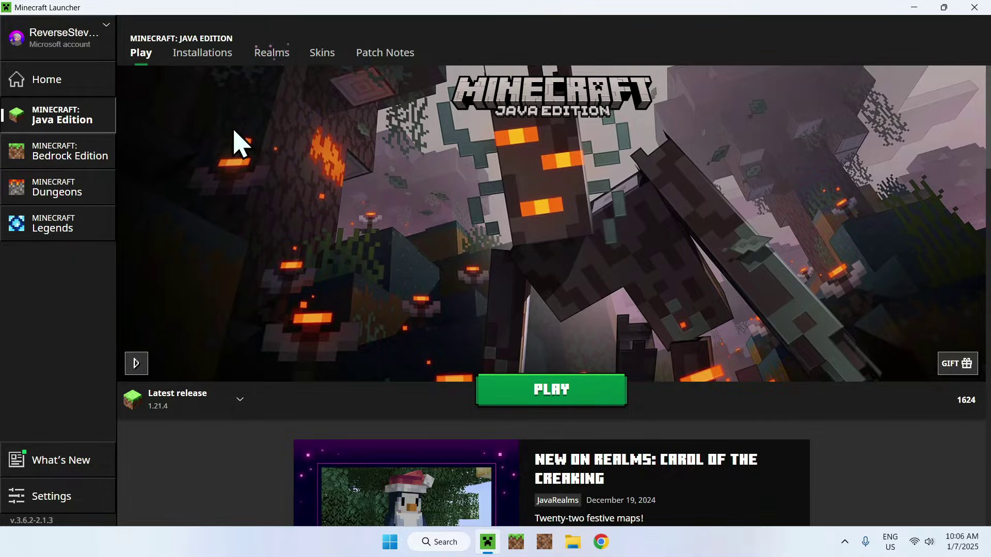
{"action": "left_click", "coordinate": [189, 56]}
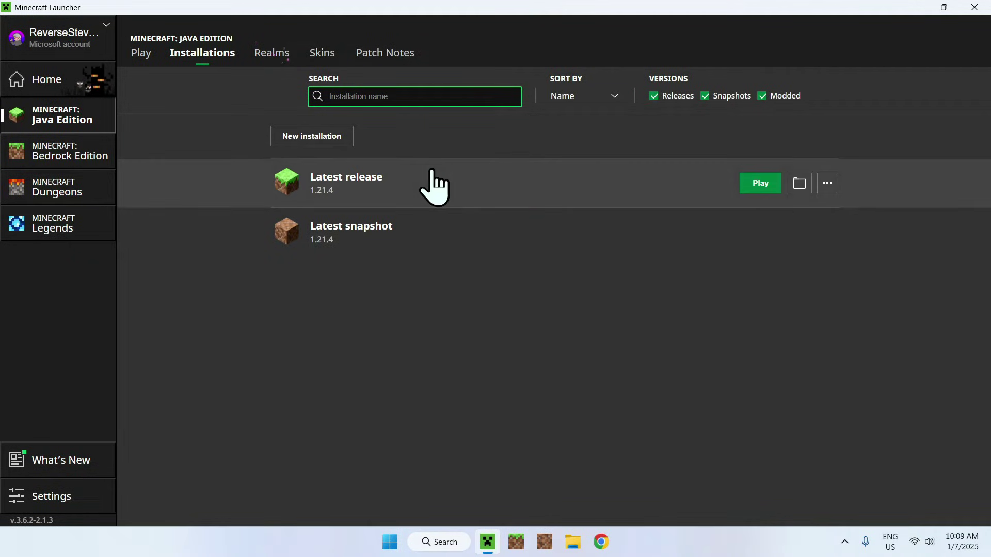
{"action": "mouse_move", "coordinate": [542, 183]}
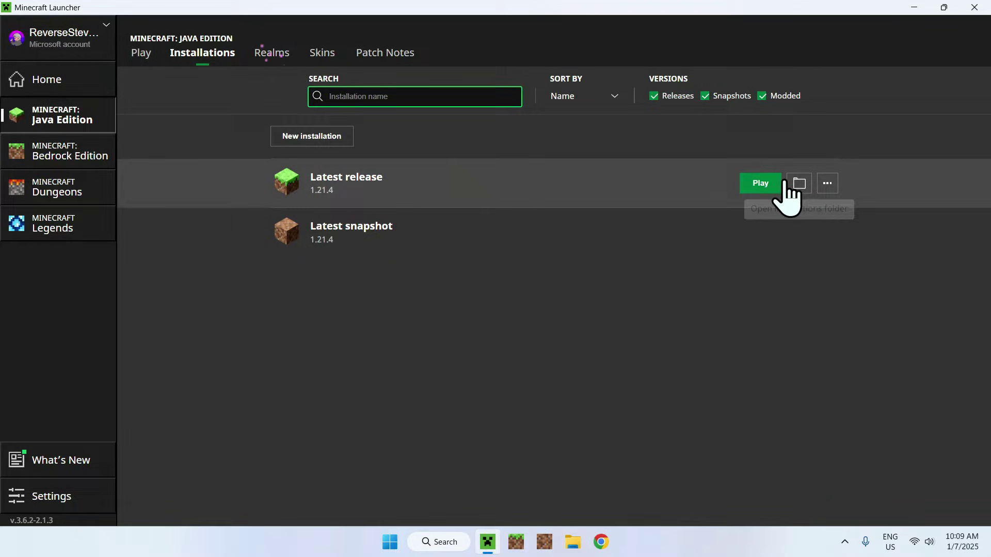
Open the resourcepacks folder inside the Latest release game folder.
{"action": "left_click", "coordinate": [798, 187]}
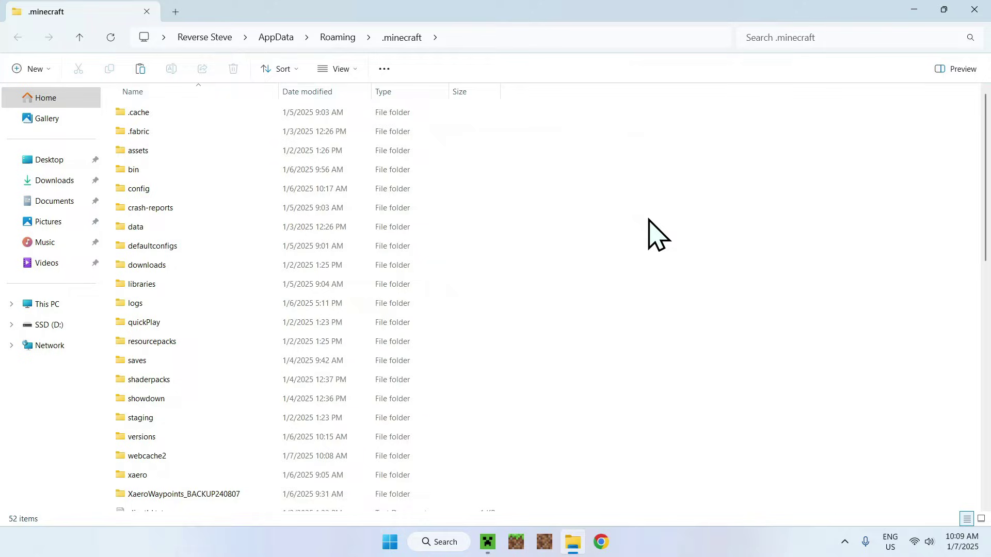
{"action": "left_click", "coordinate": [255, 345]}
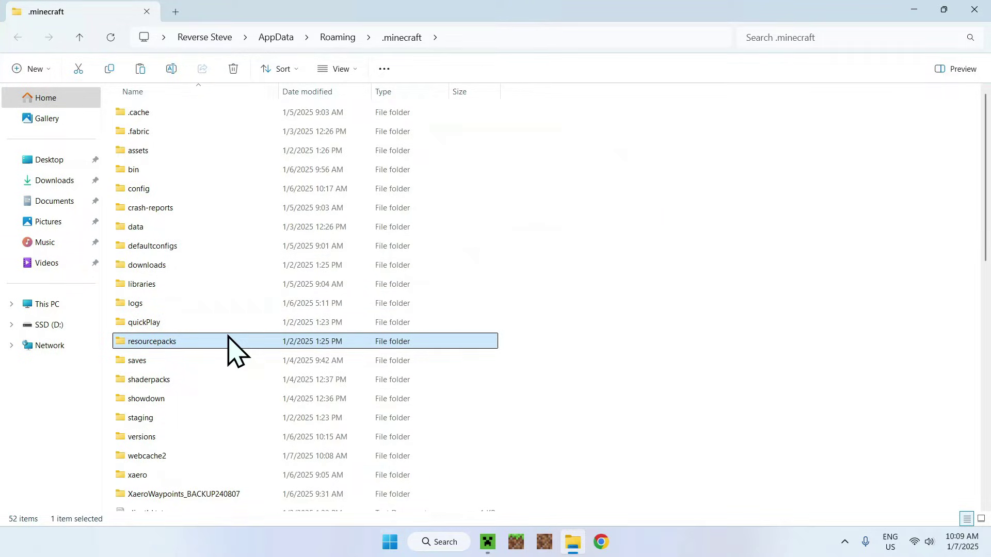
{"action": "double_click", "coordinate": [202, 344]}
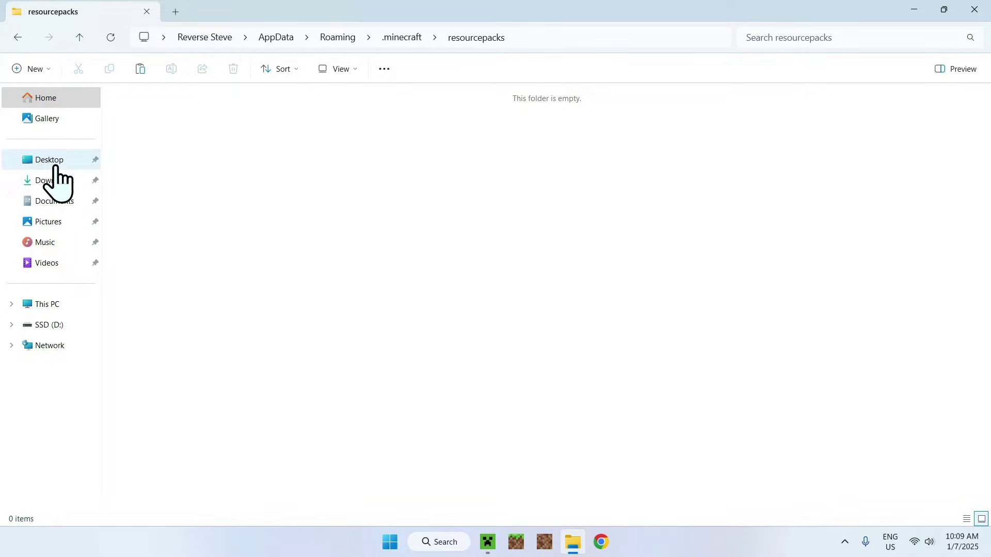
Copy the Faithful 64x December 2024 Release zip from Downloads into resourcepacks.
{"action": "left_click", "coordinate": [40, 181]}
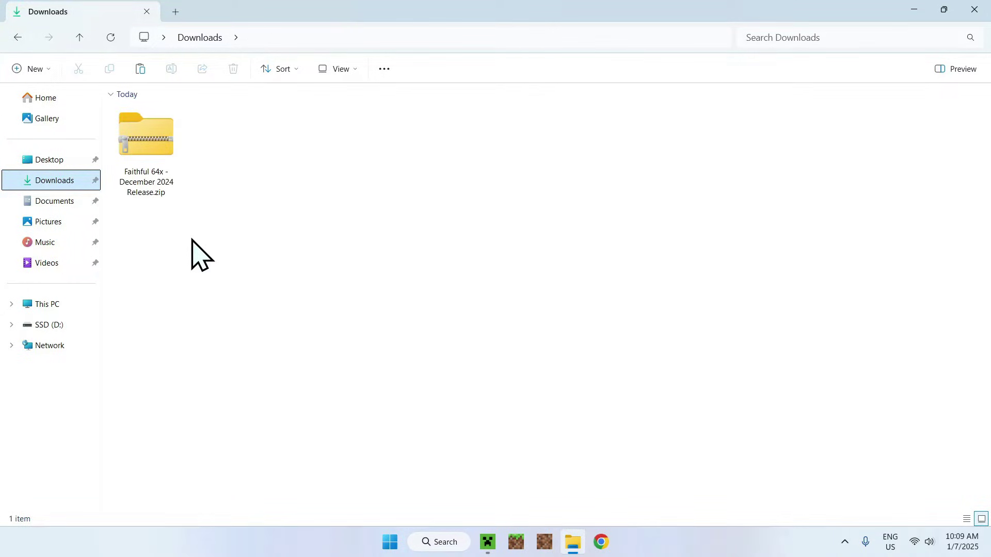
{"action": "left_click", "coordinate": [177, 166]}
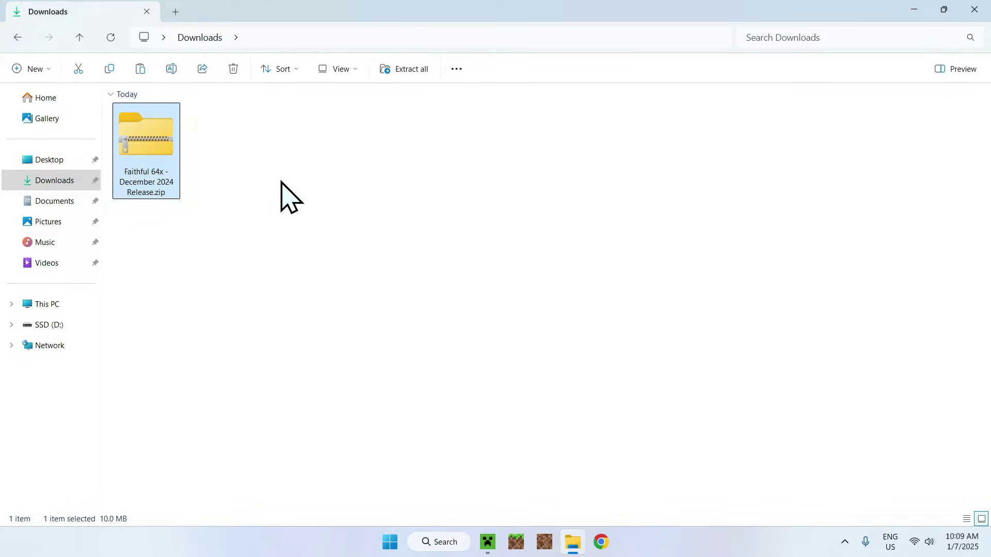
{"action": "left_click", "coordinate": [111, 74]}
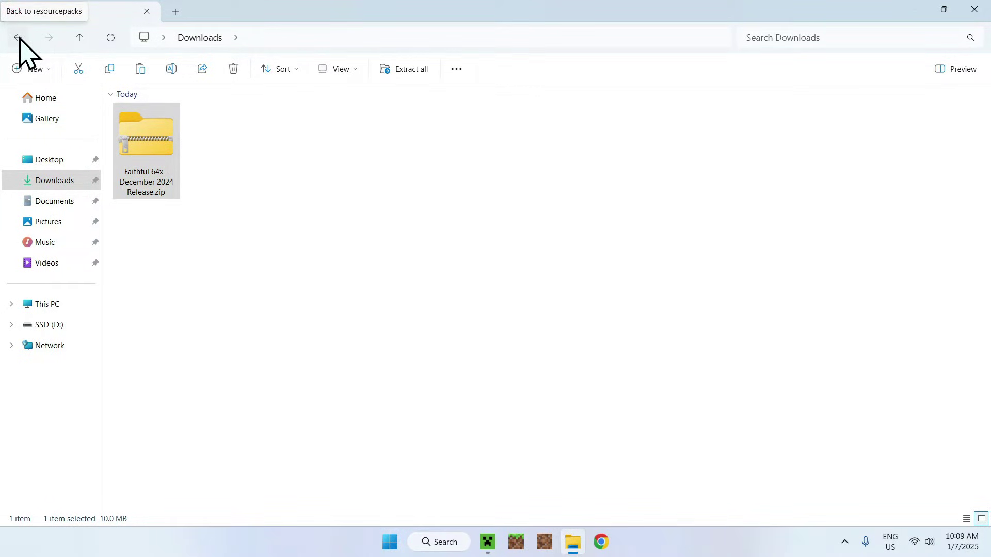
{"action": "left_click", "coordinate": [19, 39]}
{"action": "left_click", "coordinate": [140, 70]}
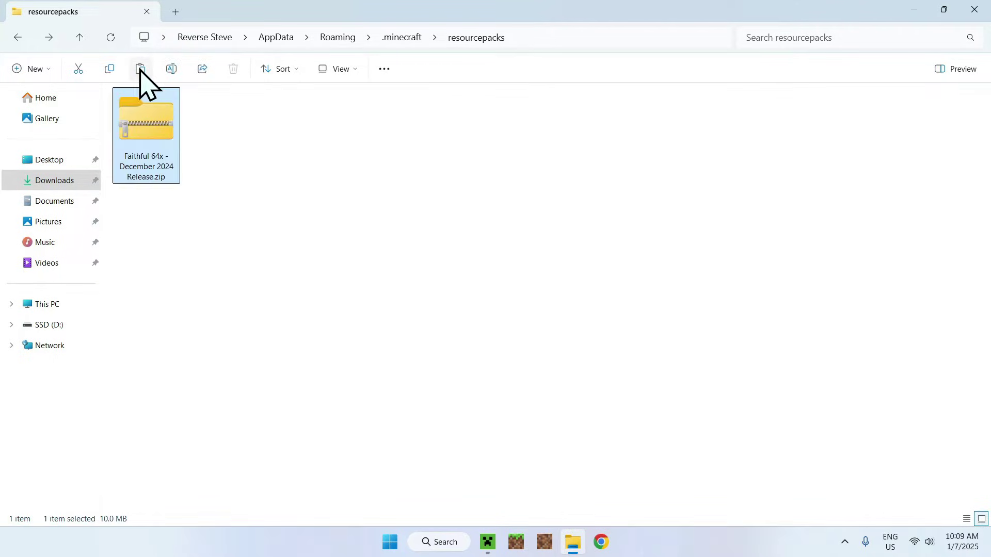
{"action": "left_click", "coordinate": [203, 155]}
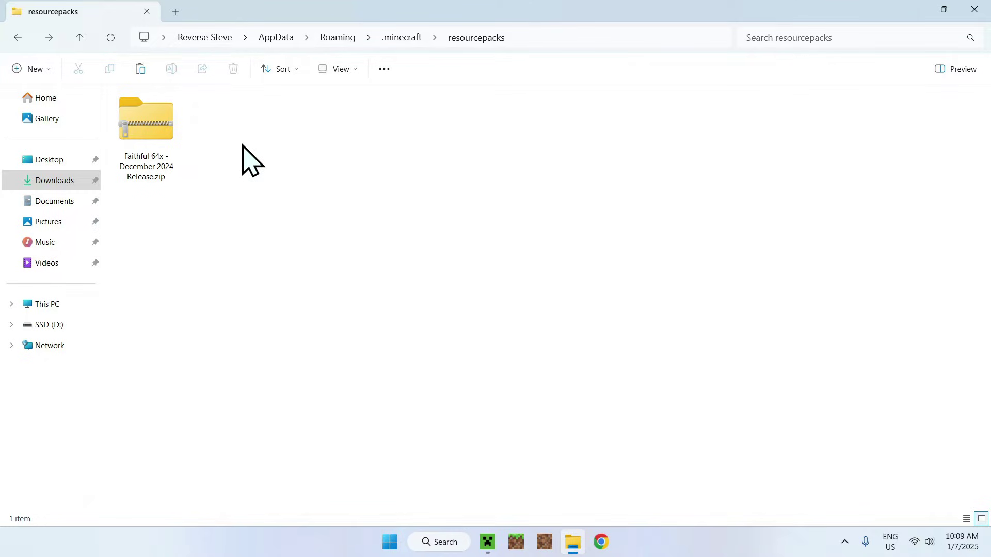
Start the latest Java Edition release (1.21.4) from the launcher's Play page.
{"action": "left_click", "coordinate": [487, 542]}
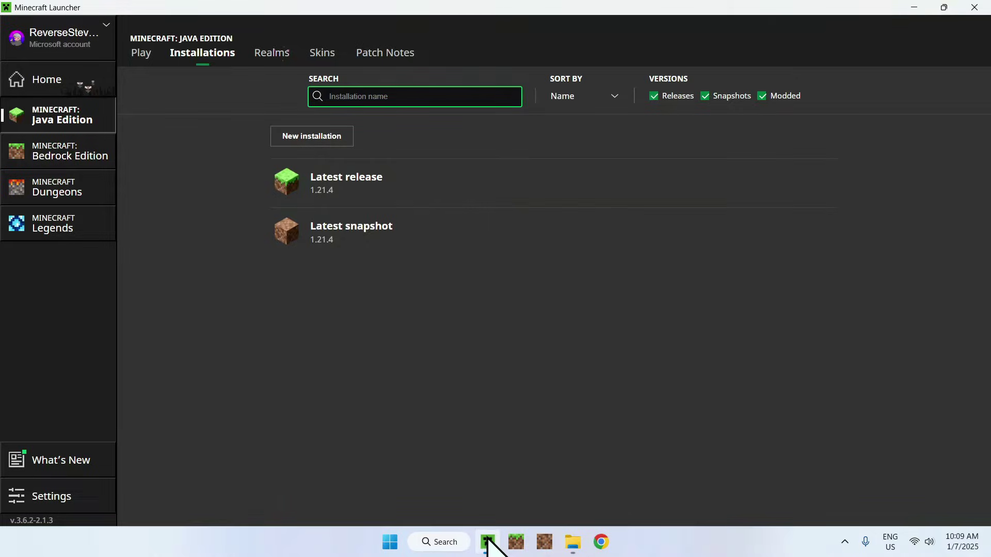
{"action": "left_click", "coordinate": [141, 60]}
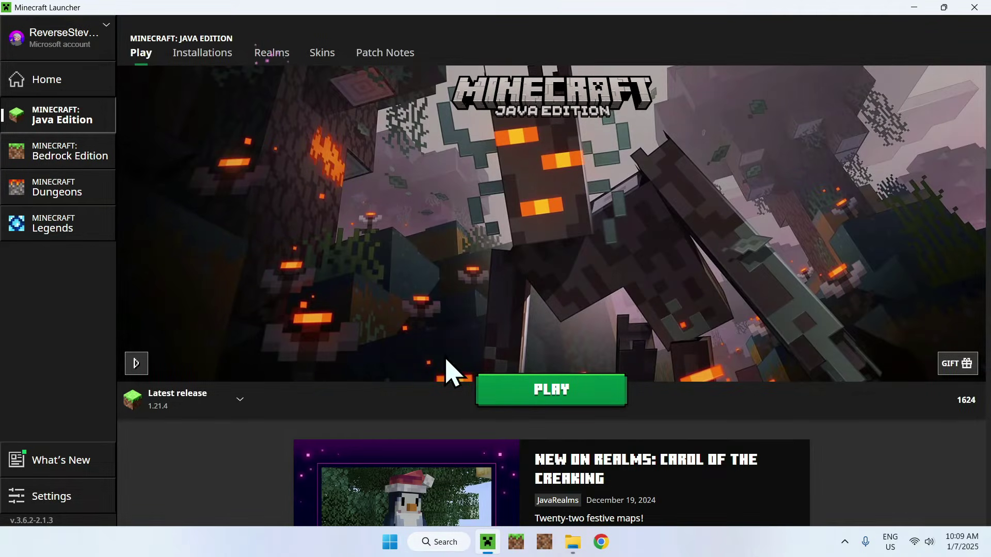
{"action": "left_click", "coordinate": [551, 423]}
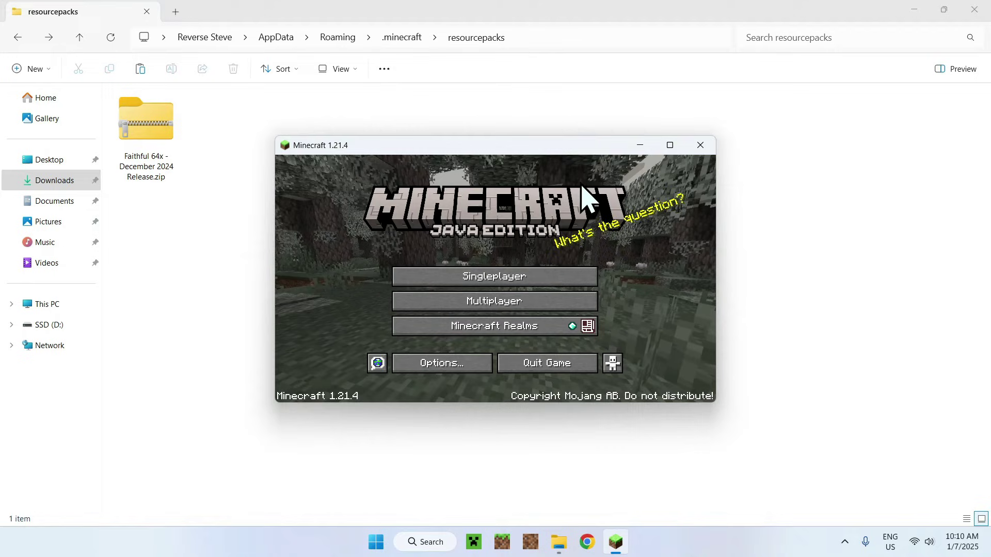
Maximize the game window and load the Tutorials singleplayer world.
{"action": "left_click", "coordinate": [669, 145]}
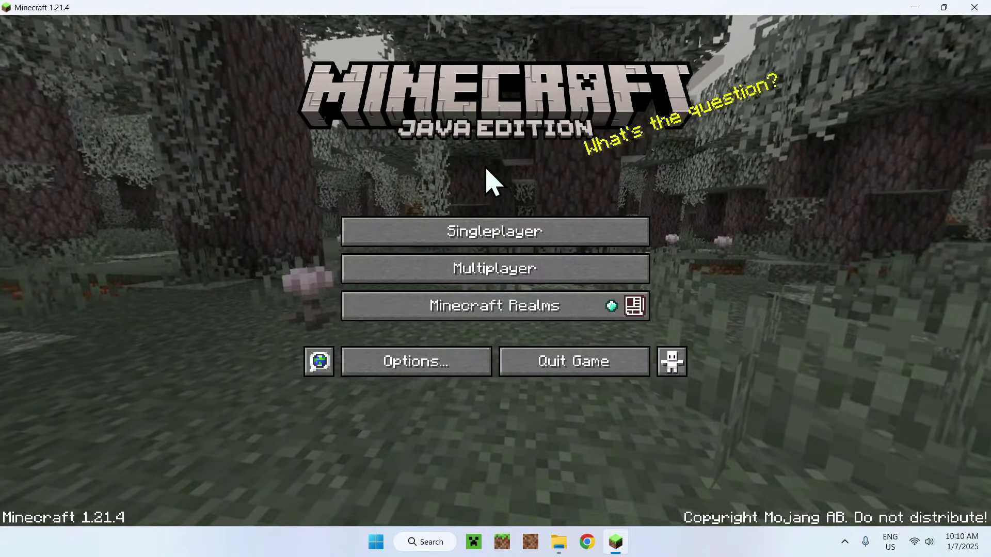
{"action": "left_click", "coordinate": [495, 236]}
{"action": "left_click", "coordinate": [323, 135]}
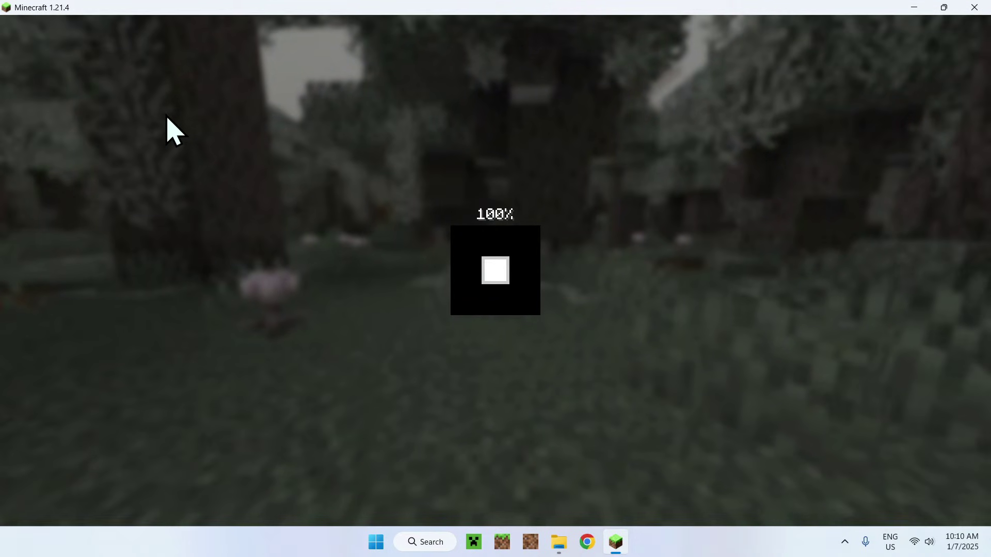
Walk across the plains toward the hills, then pause the game.
{"action": "key", "text": "w"}
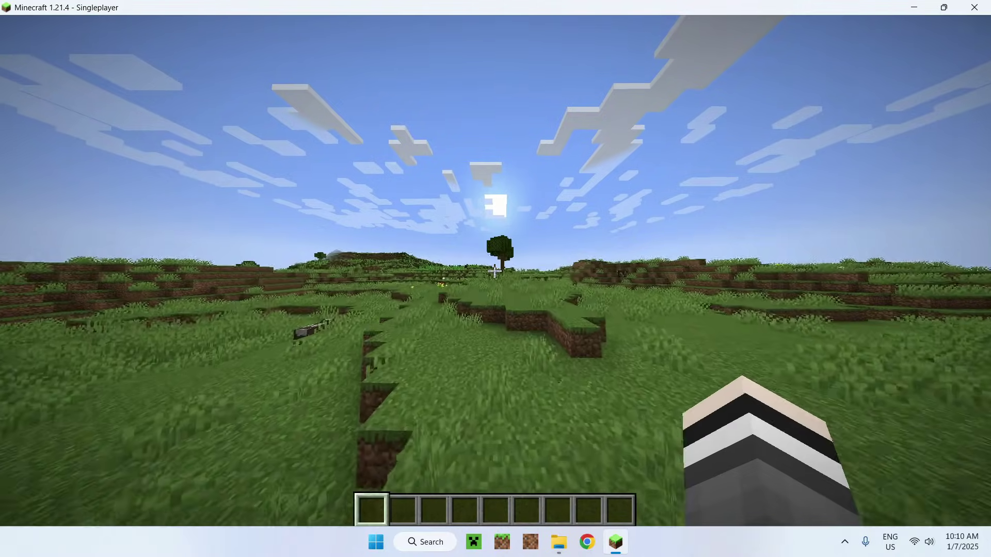
{"action": "key", "text": "w"}
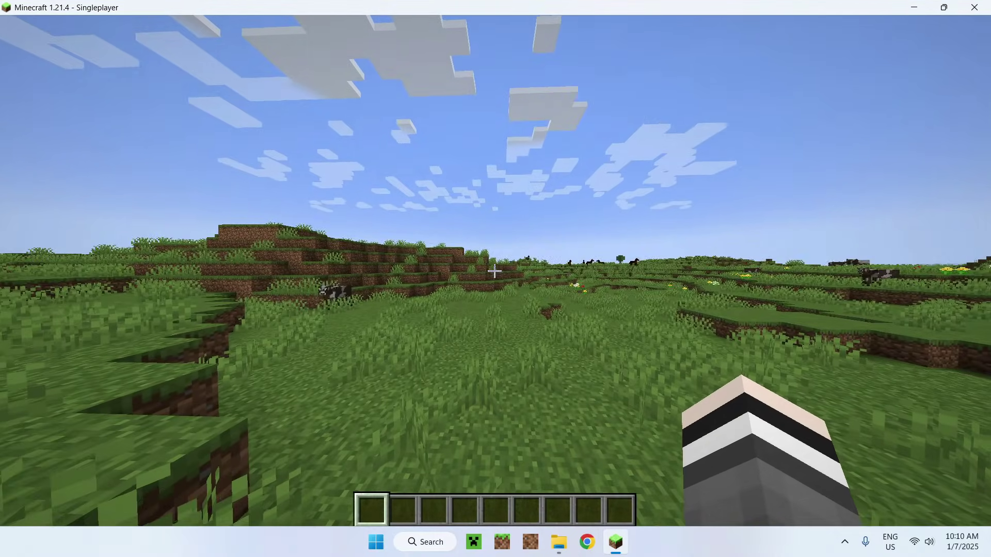
{"action": "key", "text": "Escape"}
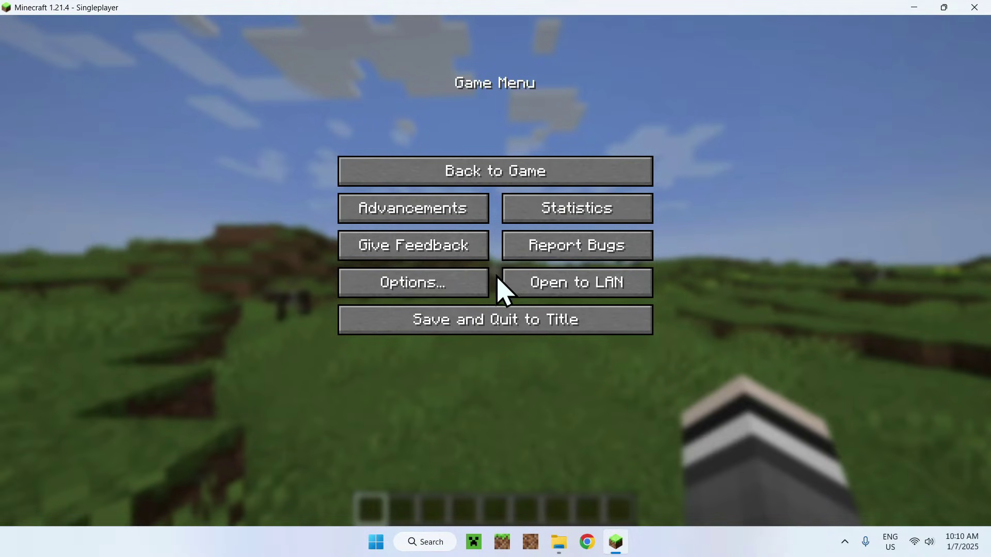
Move Faithful 64x into the Selected resource packs under Options and apply with Done.
{"action": "left_click", "coordinate": [449, 288]}
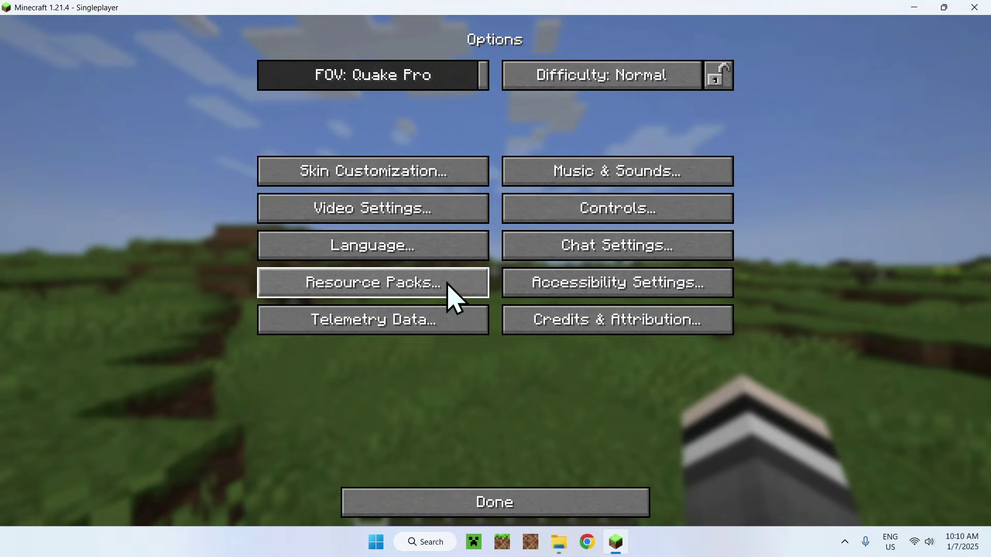
{"action": "left_click", "coordinate": [452, 283]}
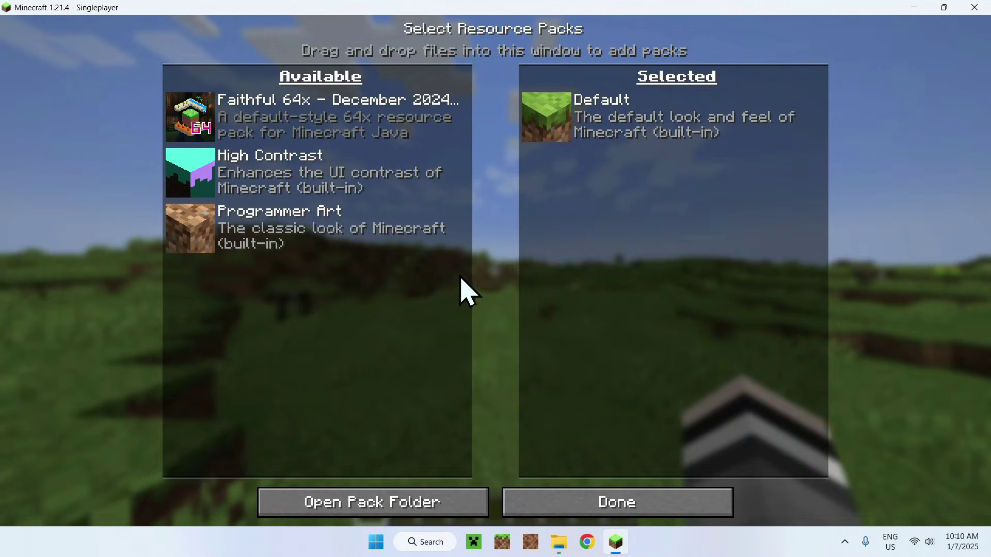
{"action": "mouse_move", "coordinate": [190, 117]}
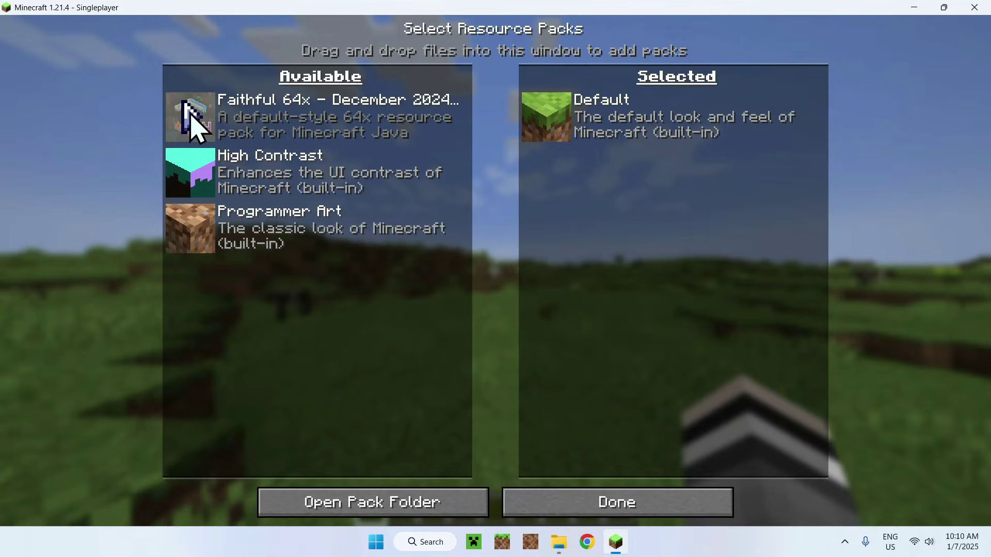
{"action": "left_click", "coordinate": [197, 122]}
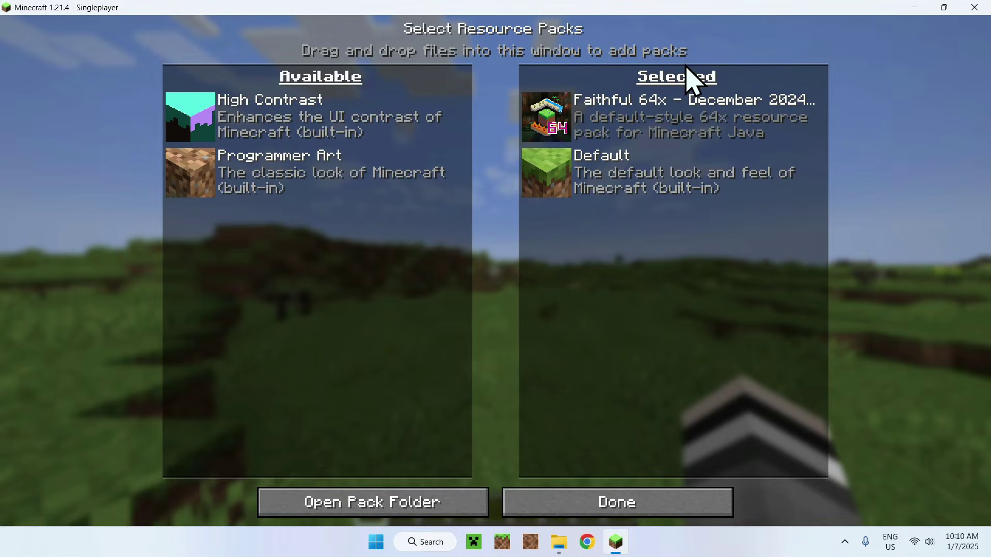
{"action": "left_click", "coordinate": [624, 509]}
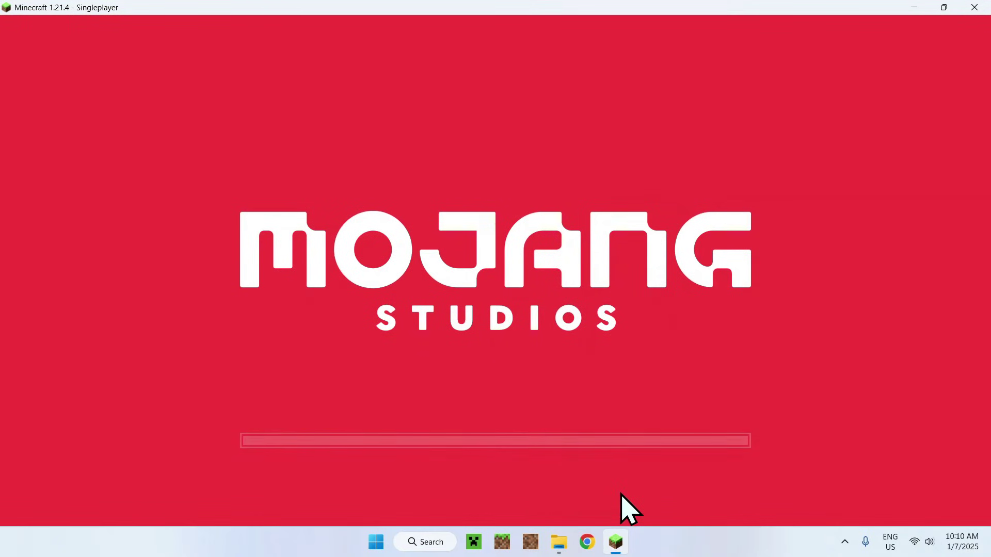
Resume the world and walk past the tree toward the grass terraces.
{"action": "left_click", "coordinate": [624, 509]}
{"action": "key", "text": "Escape"}
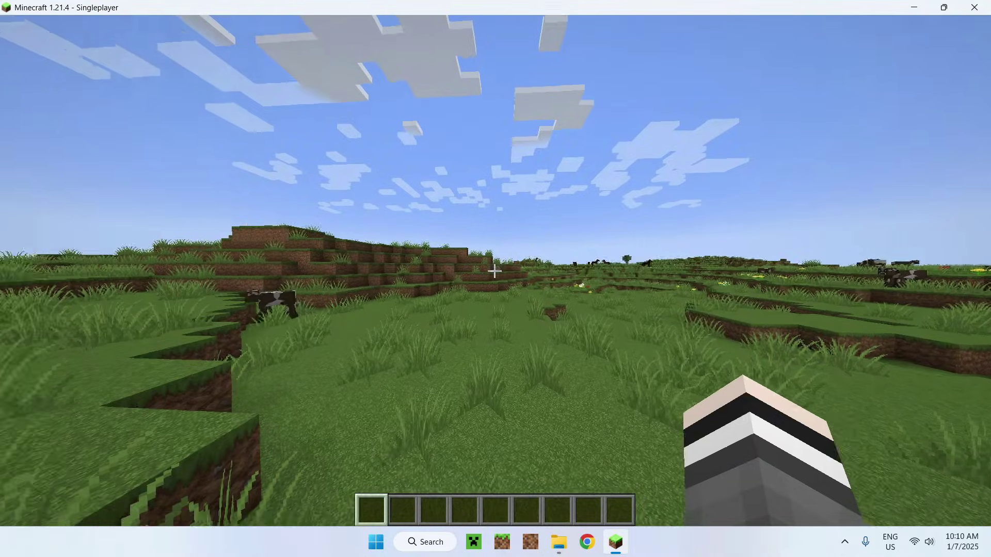
{"action": "key", "text": "w"}
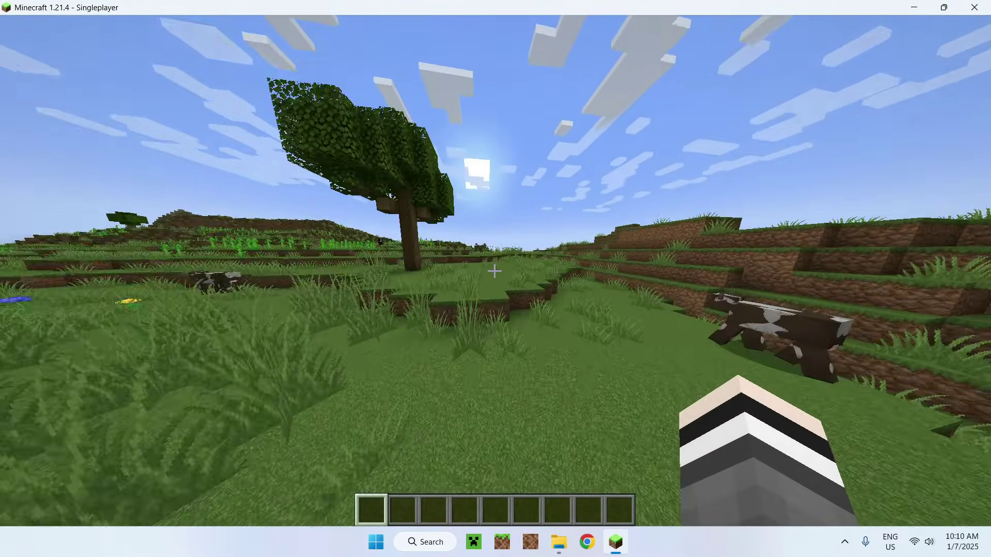
{"action": "key", "text": "w"}
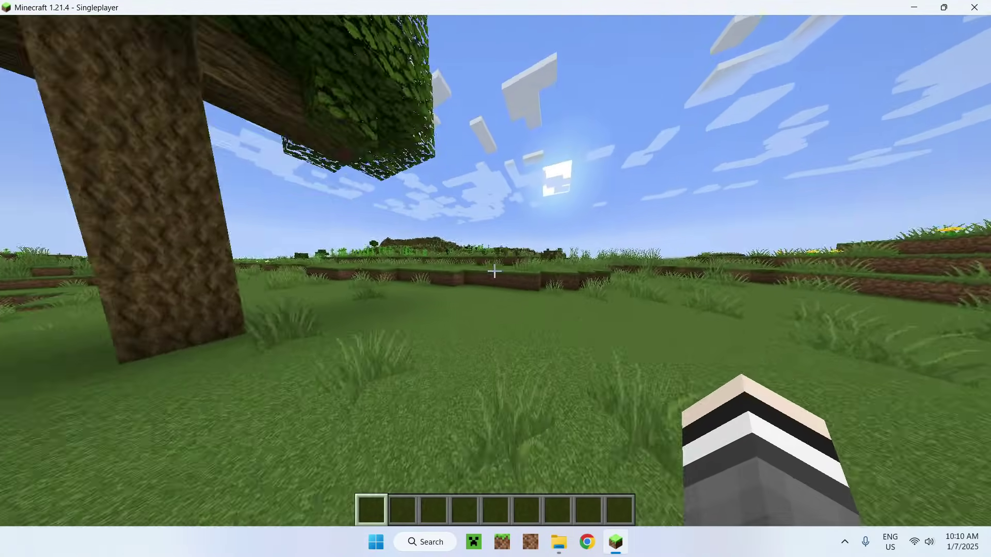
{"action": "key", "text": "w"}
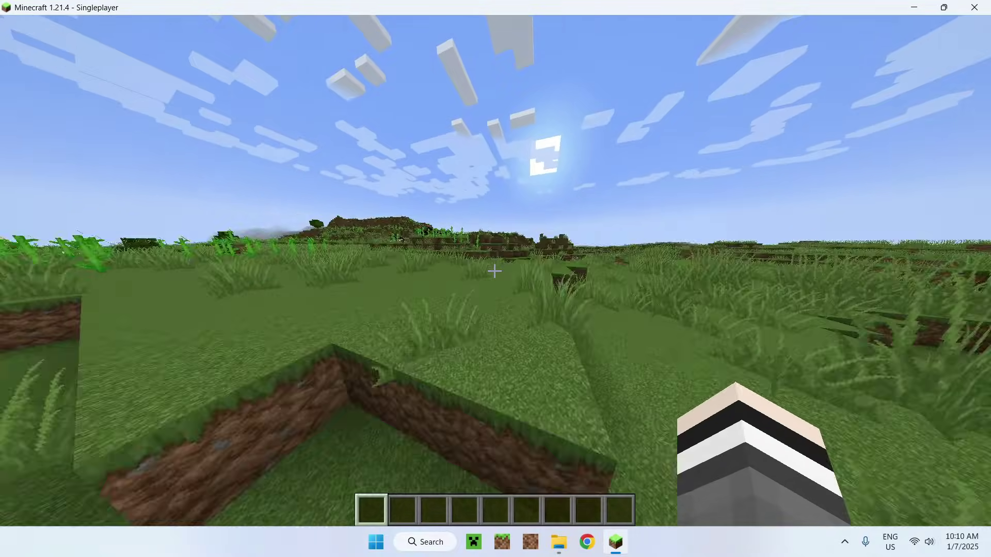
{"action": "key", "text": "w"}
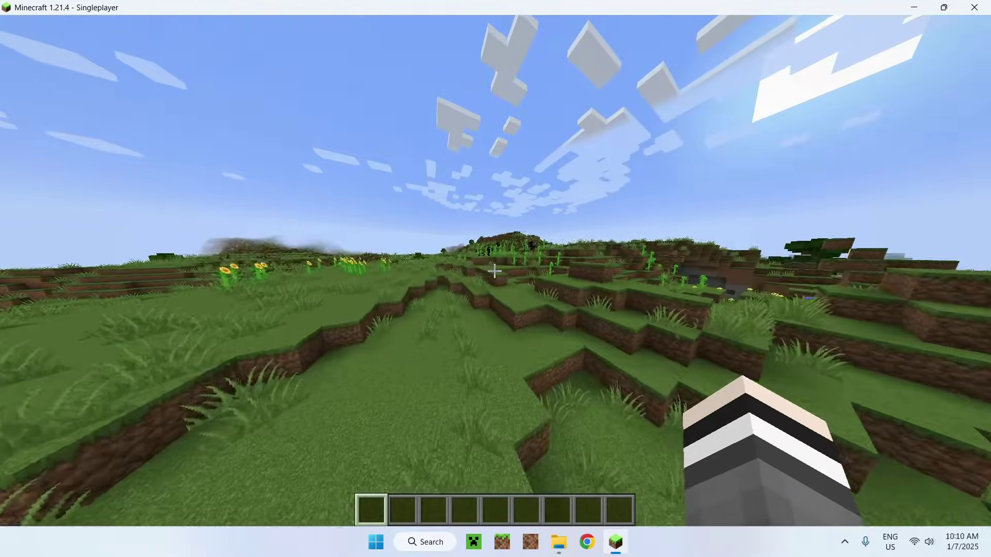
{"action": "key", "text": "w"}
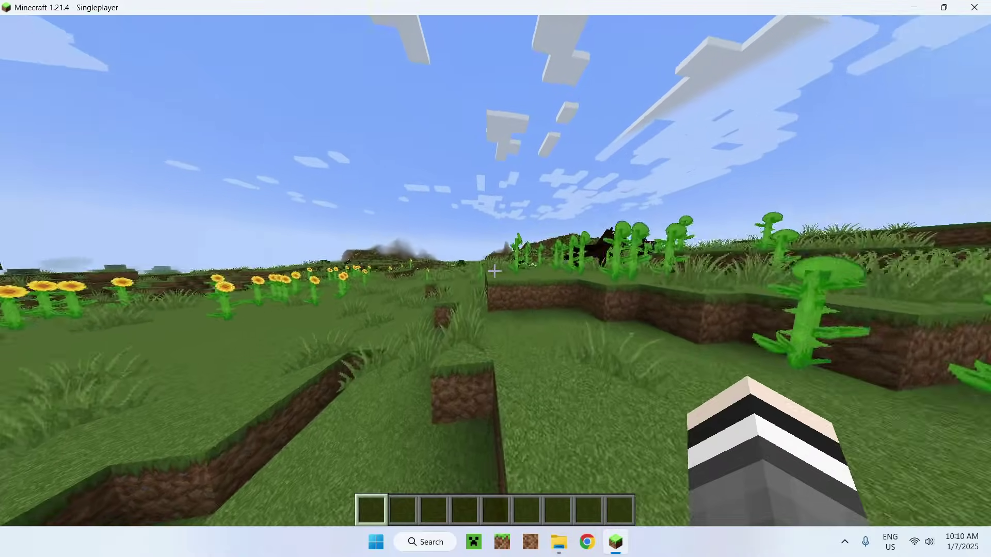
Switch to third-person view with F5 and run across the terraces into the tall plants.
{"action": "key", "text": "w"}
{"action": "key", "text": "F5"}
{"action": "key", "text": "F5"}
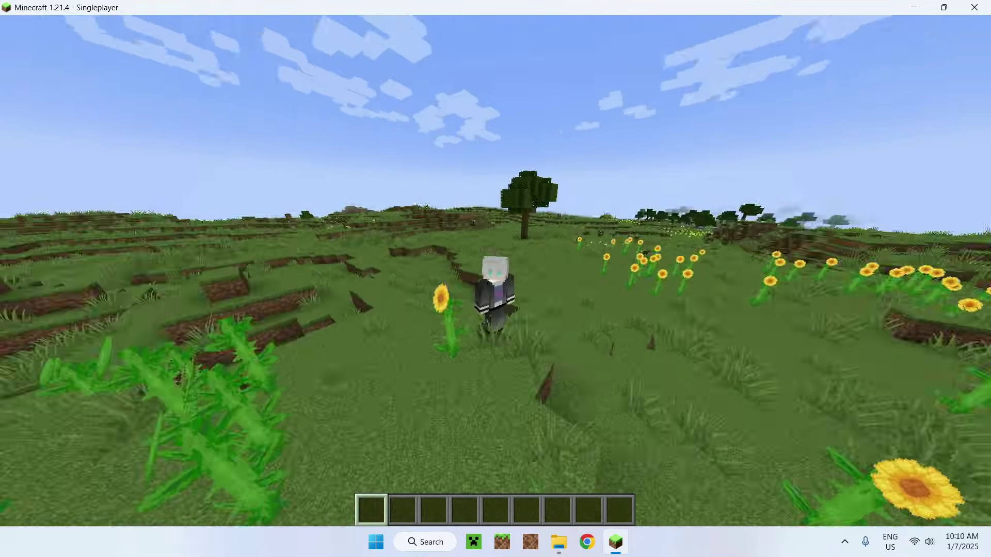
{"action": "key", "text": "w"}
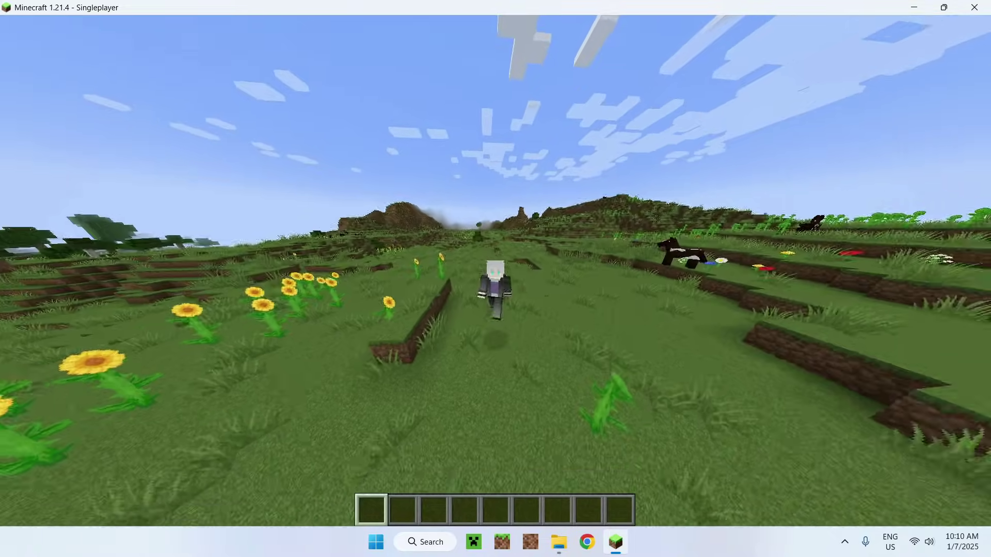
{"action": "key", "text": "w"}
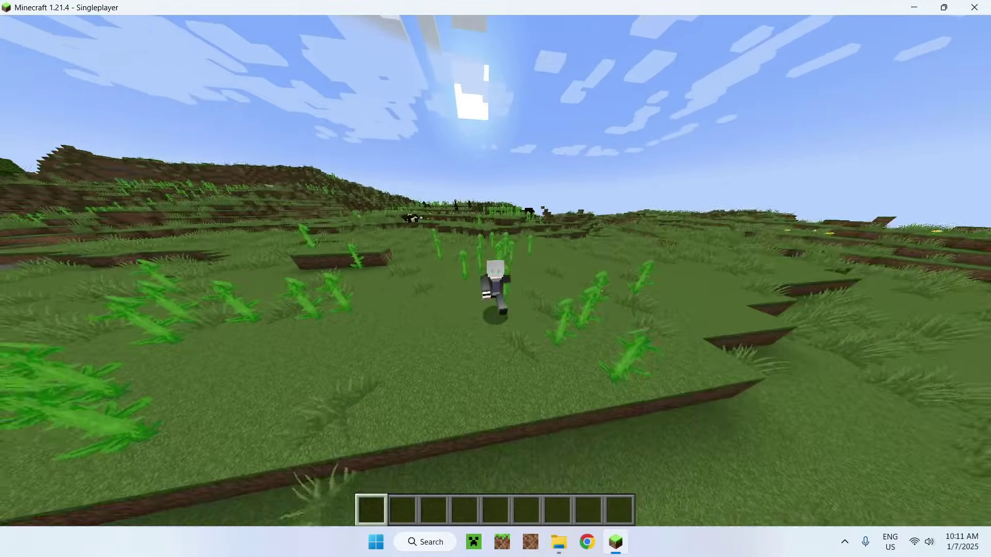